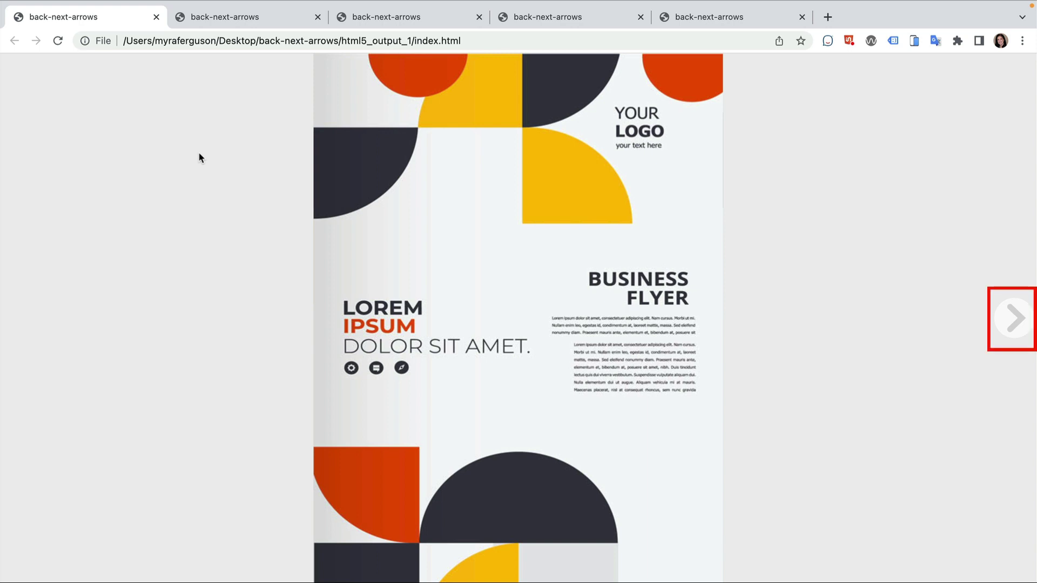
Step: Compare the next arrows of the second through fifth exported flipbook tabs, ending on html5_output_5
click(276, 20)
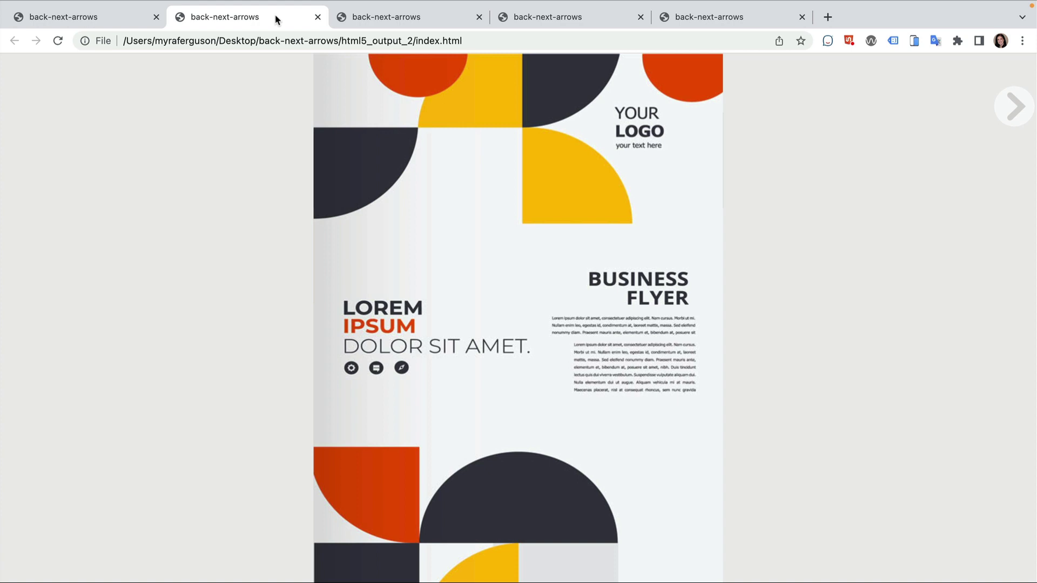
click(432, 21)
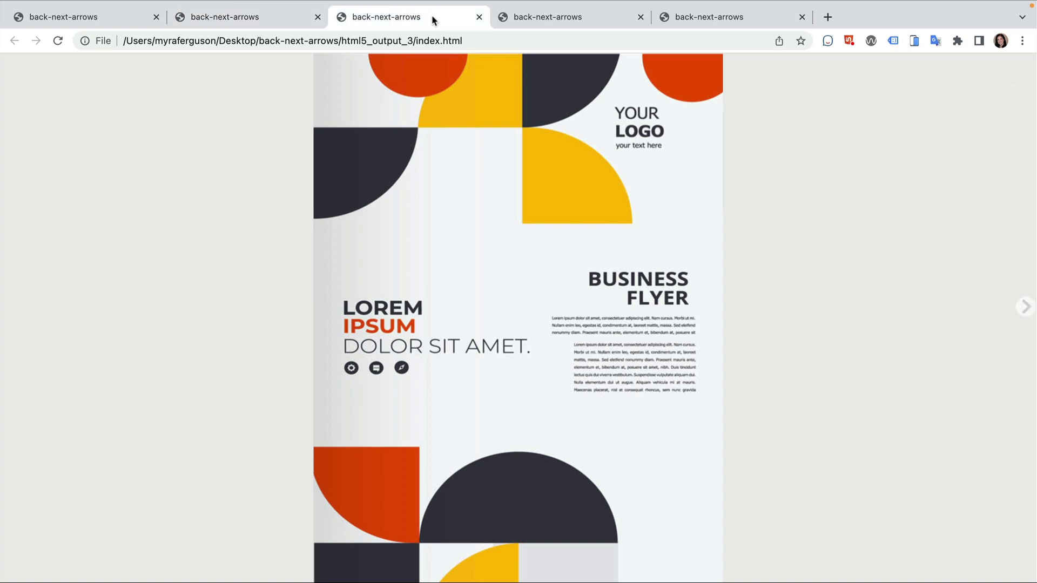
click(609, 18)
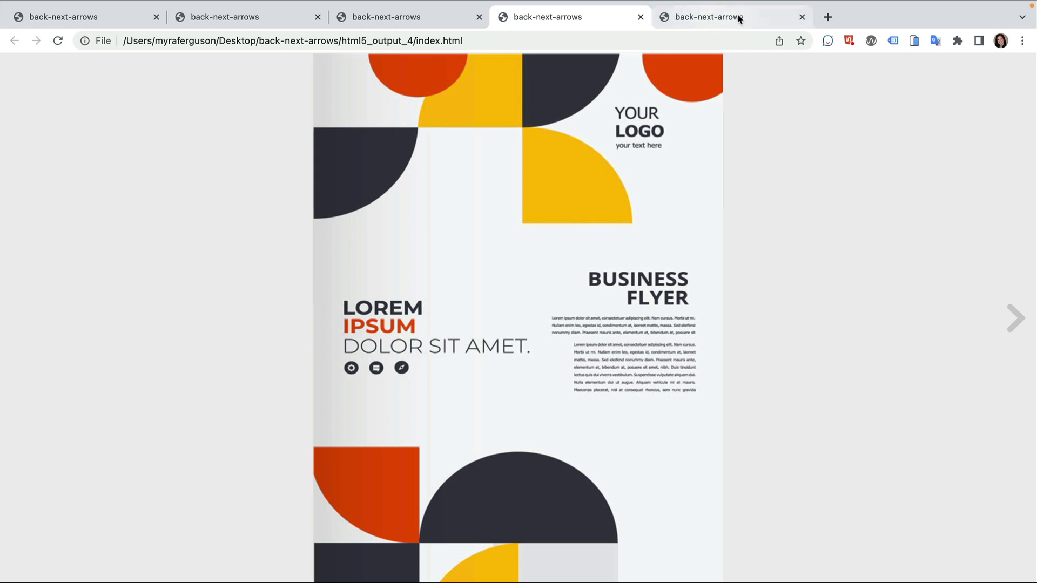
click(755, 18)
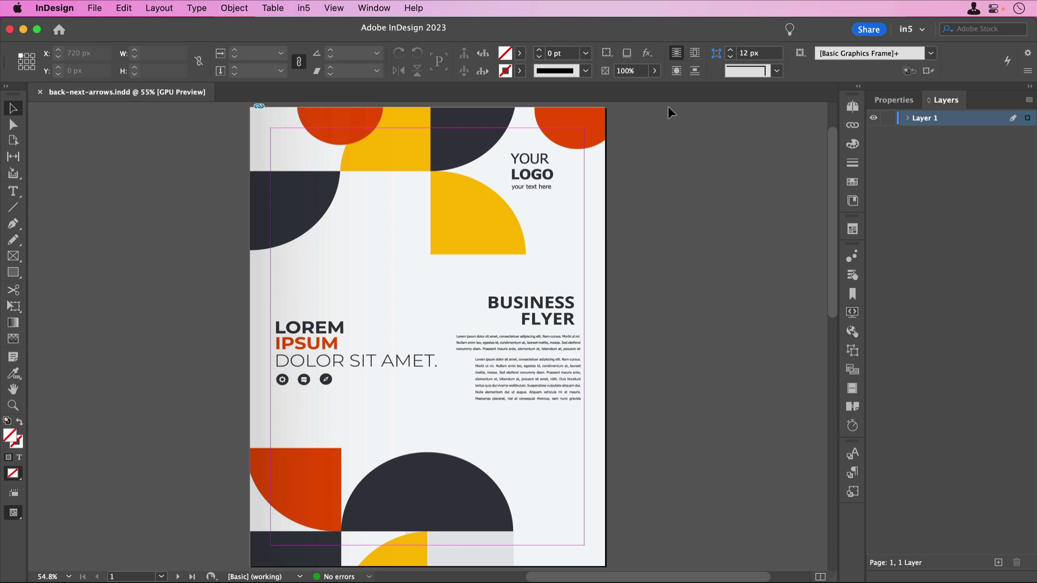
Step: Open the Export HTML5 with in5 dialog from the in5 menu
click(303, 10)
click(401, 44)
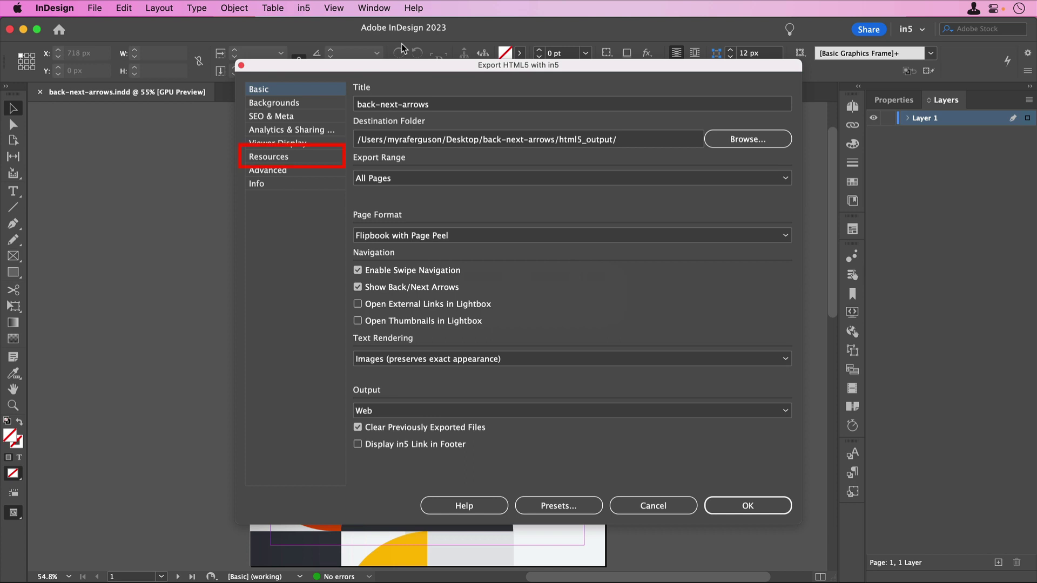
Step: Paste the nav#page-nav button CSS rule (top:10%) as a new resource-1.css resource
click(319, 157)
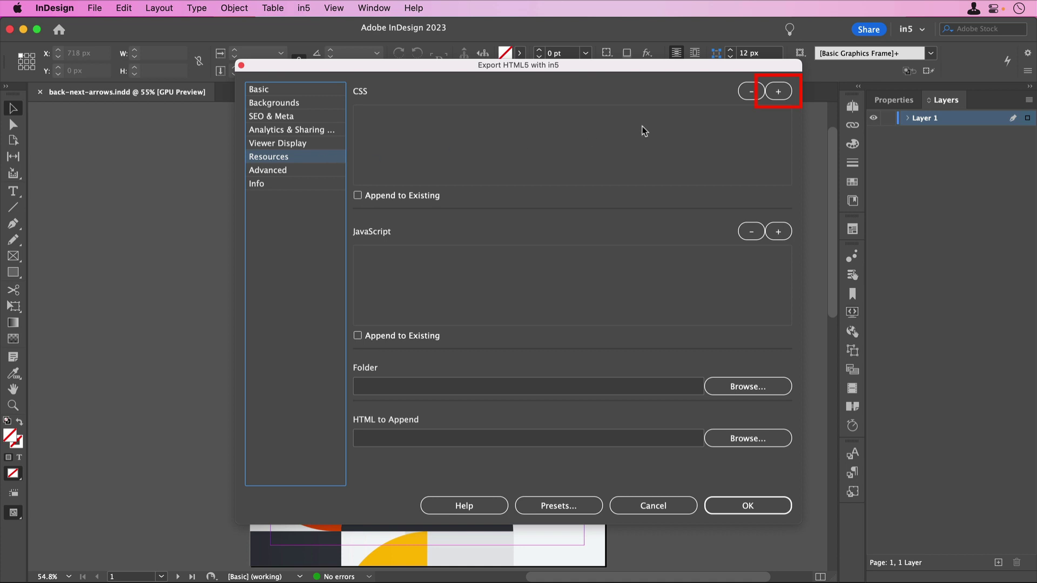
click(777, 92)
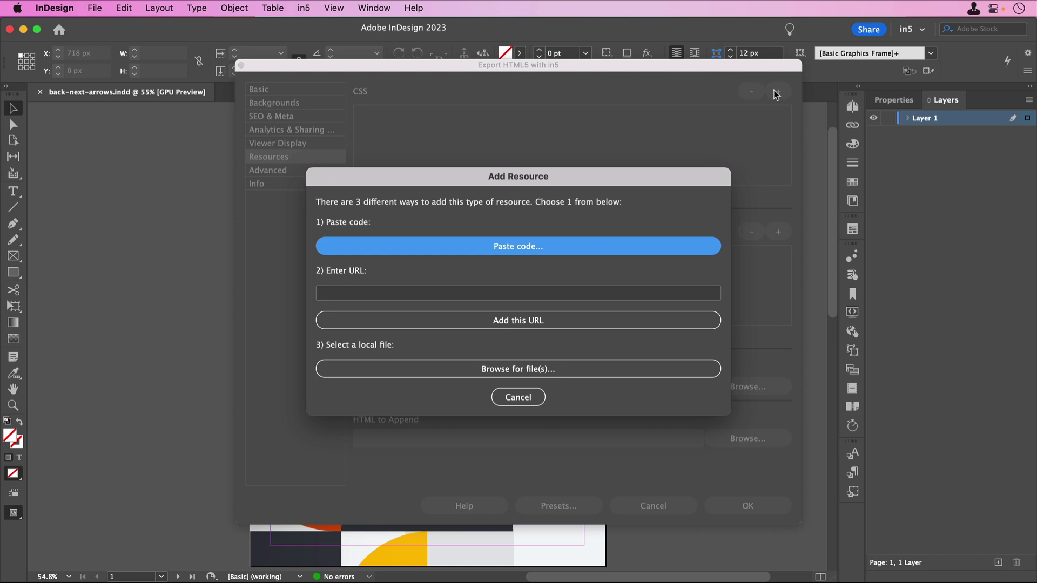
click(567, 247)
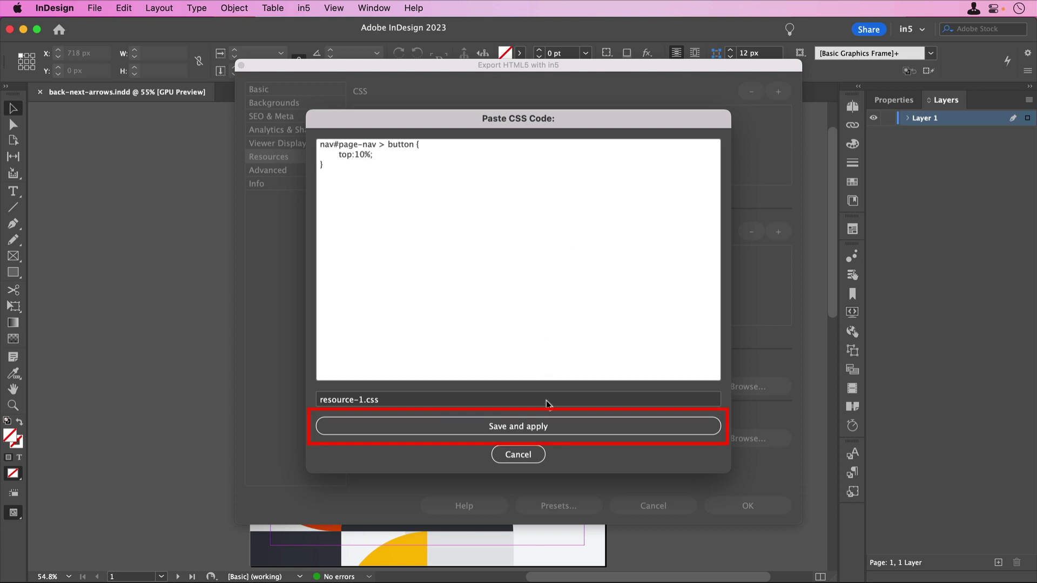
click(551, 427)
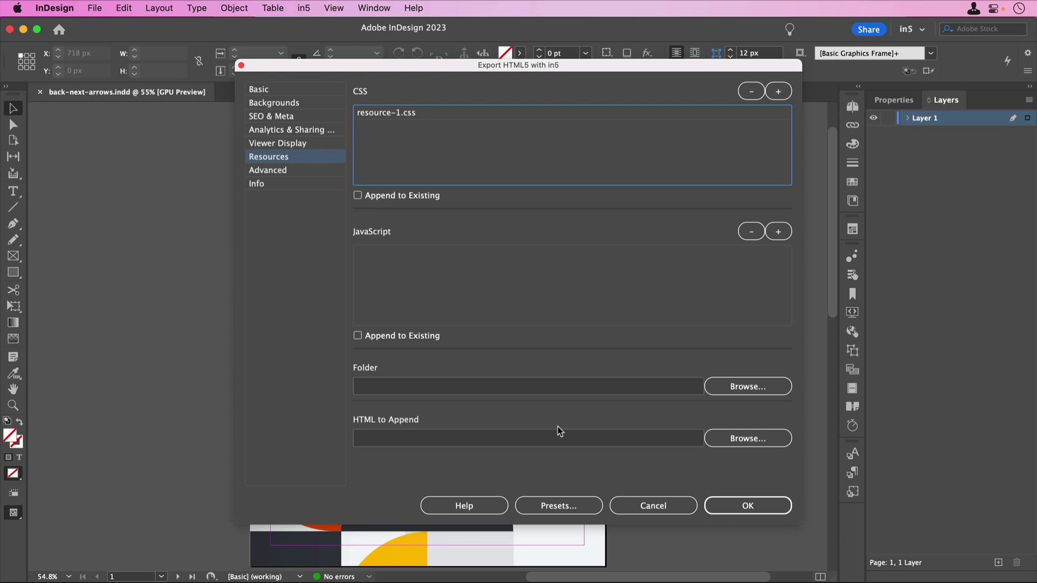
Step: Export the flipbook, open it in the default browser, and turn to the next spread
click(744, 505)
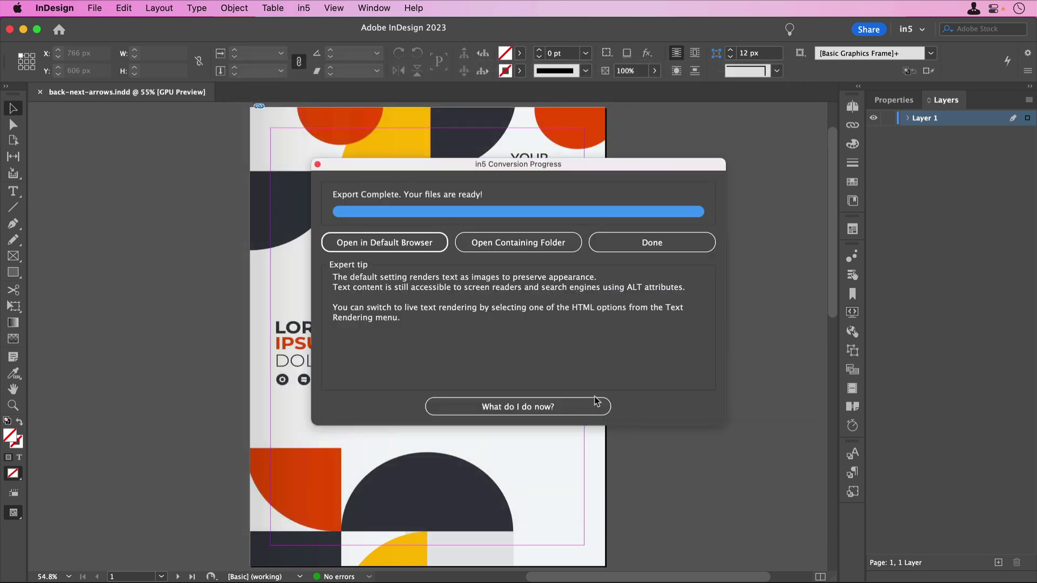
click(427, 247)
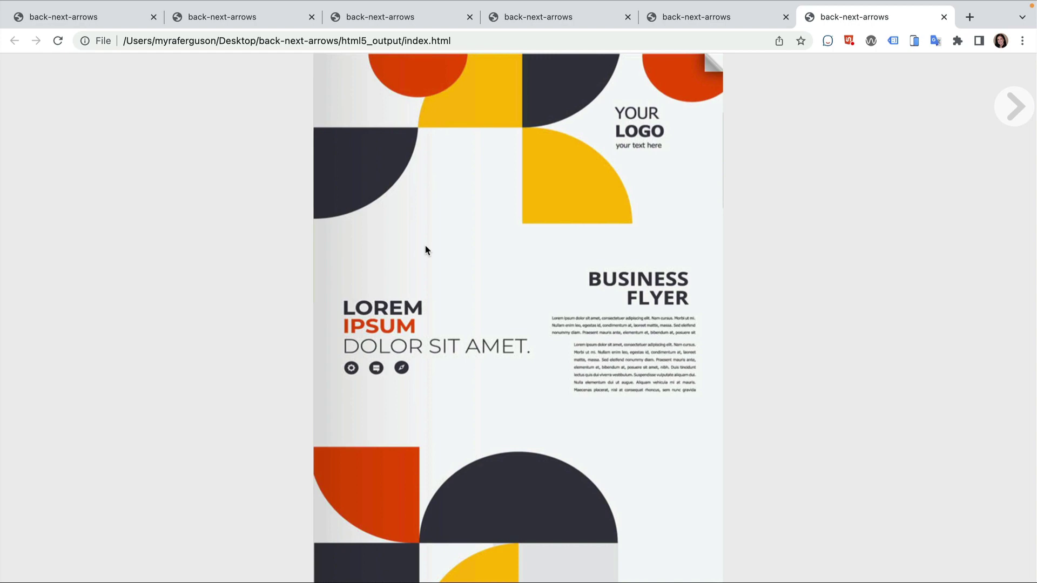
click(1001, 116)
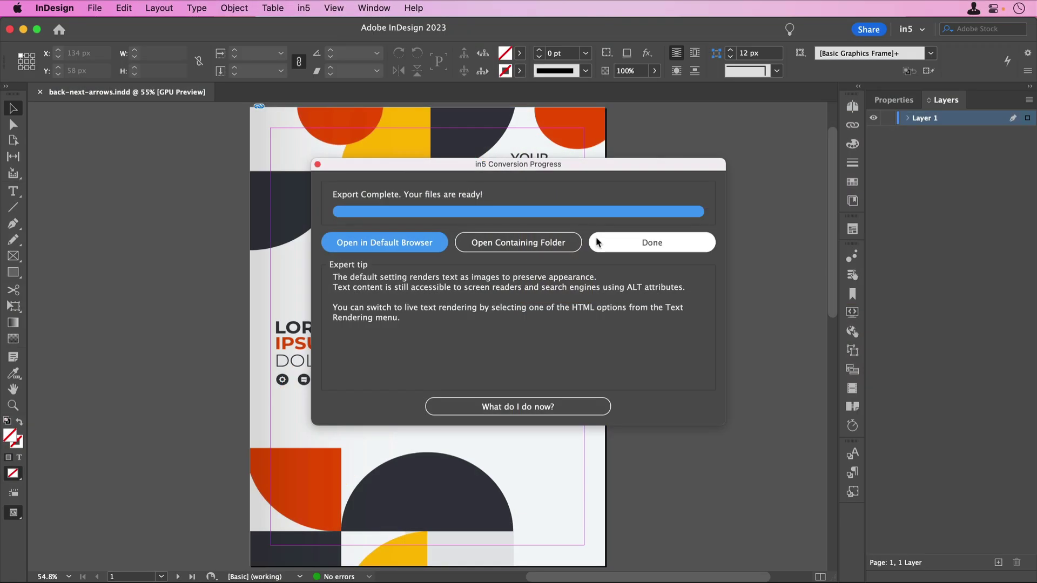
click(602, 244)
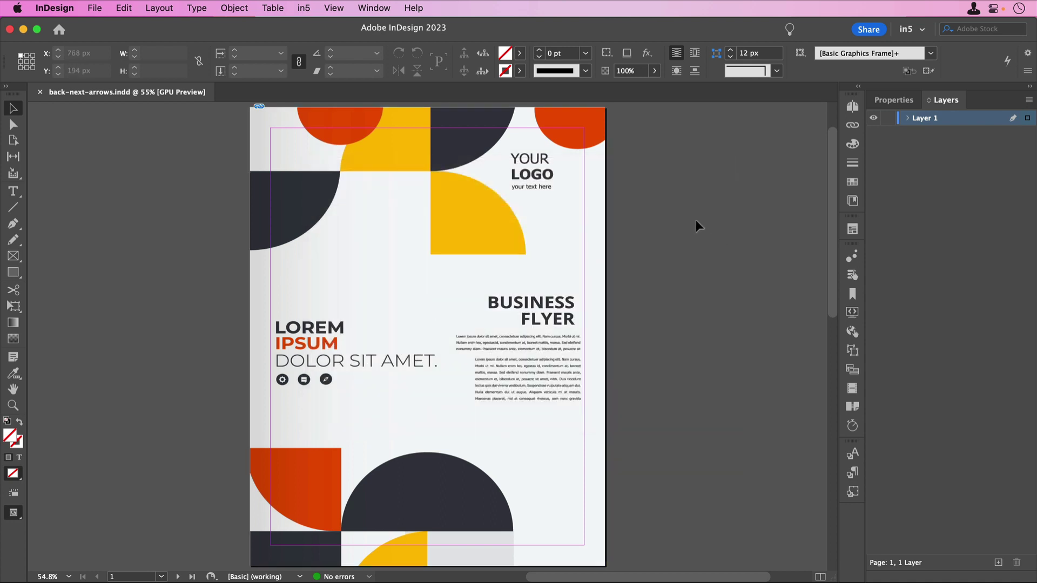
Step: Reopen the in5 HTML5 export settings on the Resources page
click(303, 11)
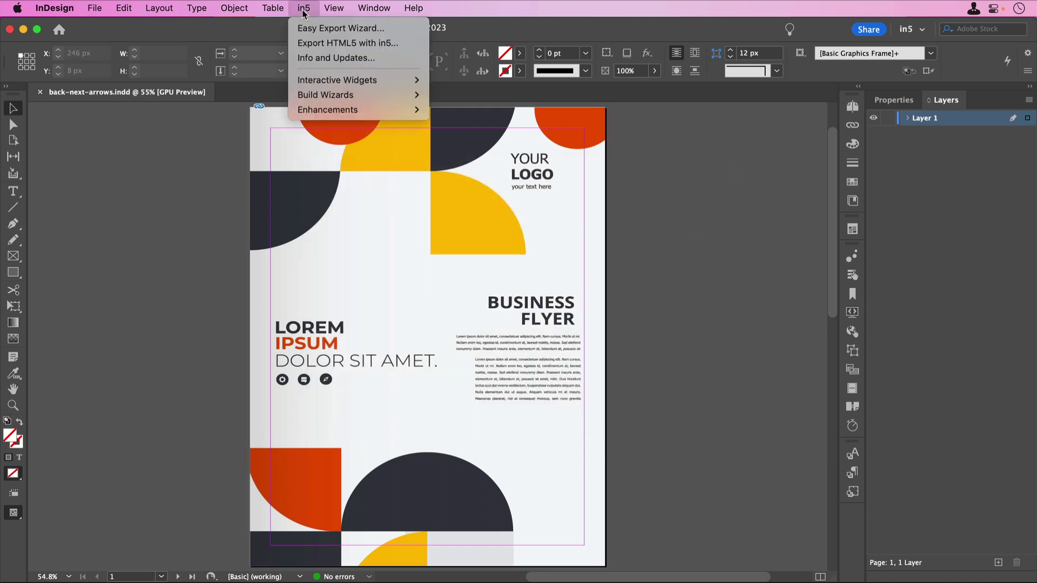
click(379, 42)
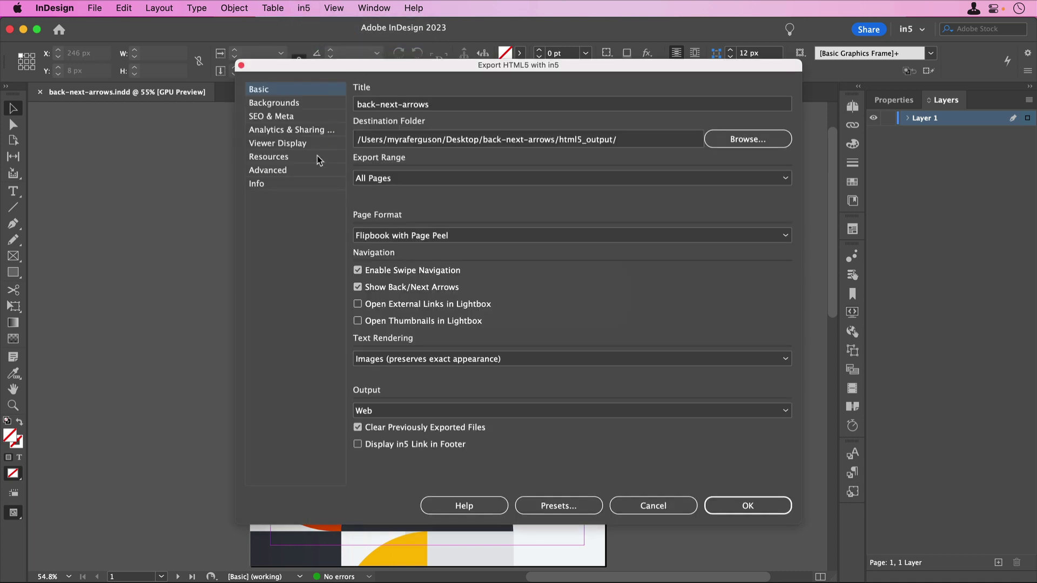
click(318, 161)
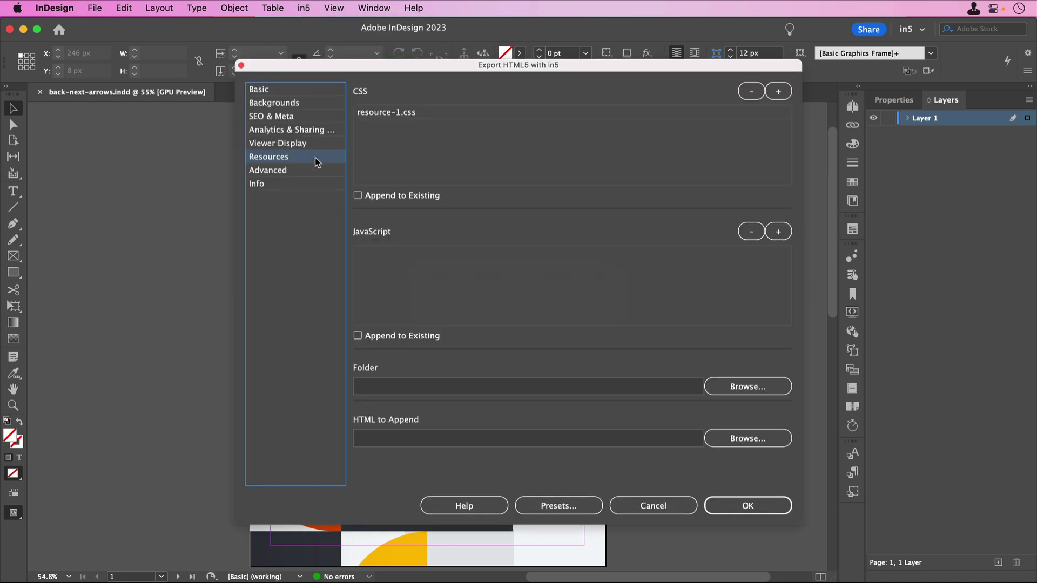
Step: Add pasted CSS as a new CSS resource named resource-2.css
click(779, 93)
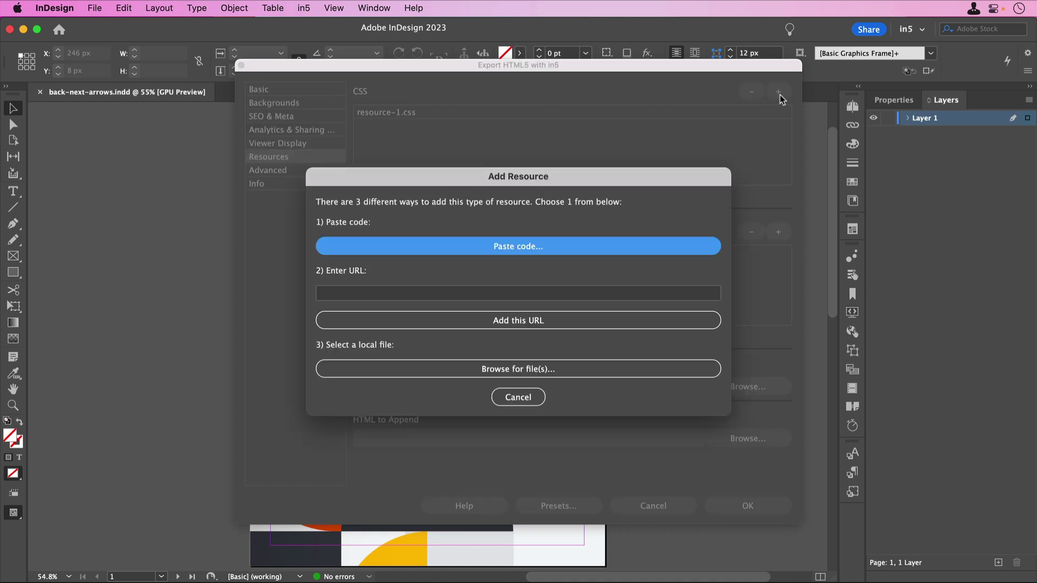
click(578, 247)
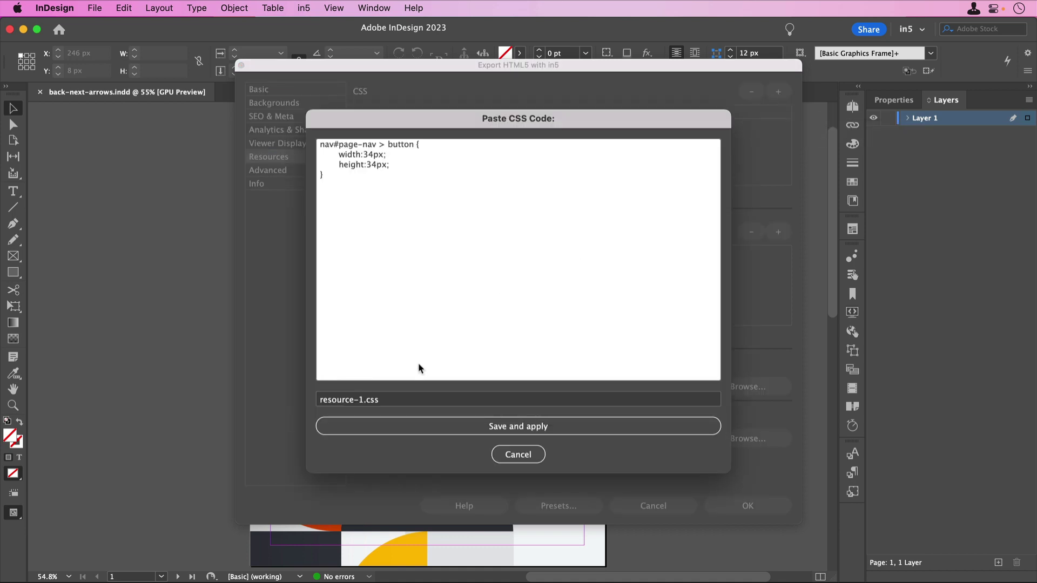
click(363, 400)
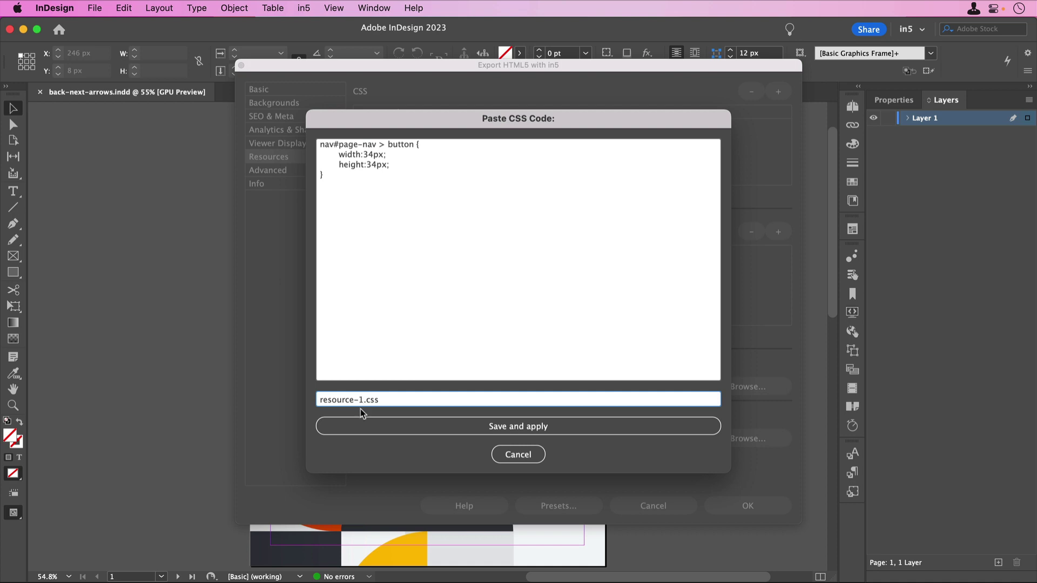
key(BackSpace)
text(2)
click(377, 430)
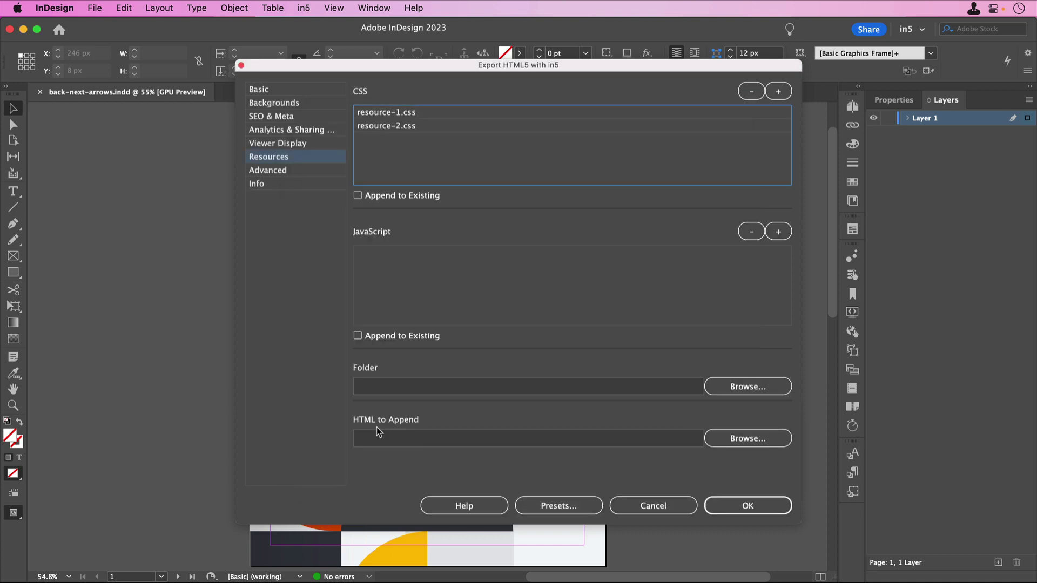
Step: Remove resource-1.css, export, and view the next spread in Chrome
click(413, 114)
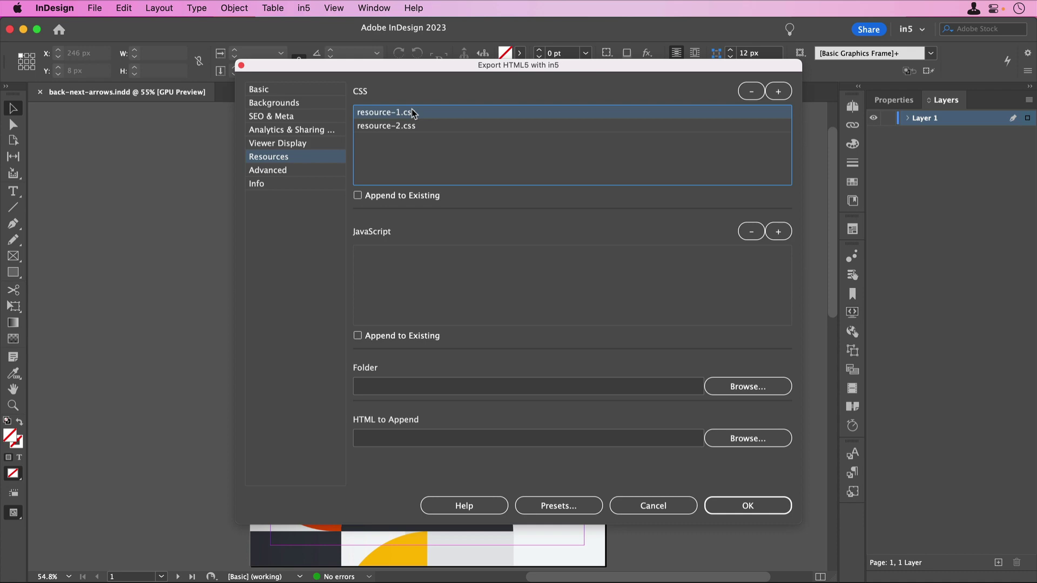
click(744, 91)
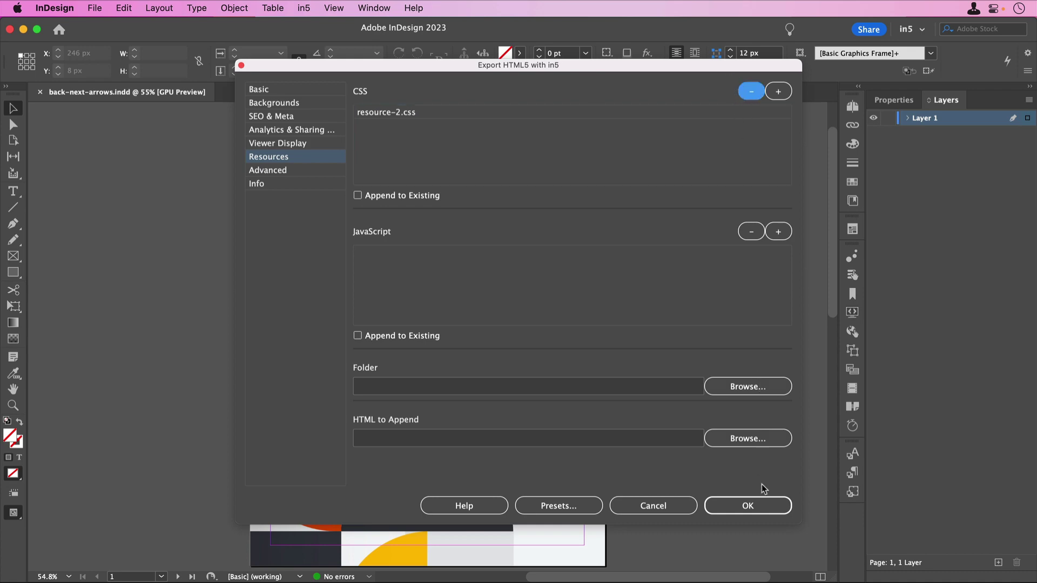
click(748, 506)
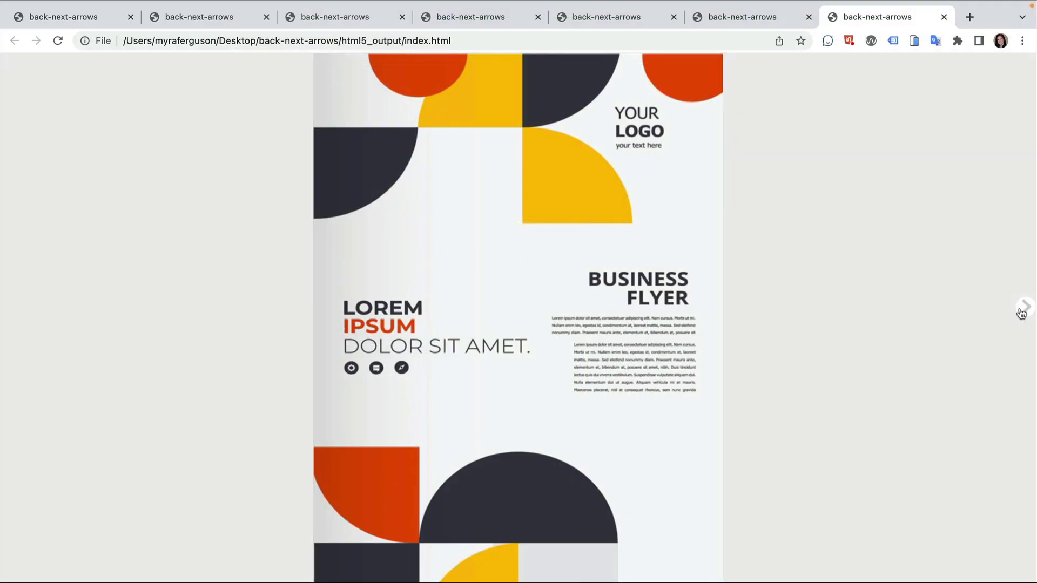
click(1023, 308)
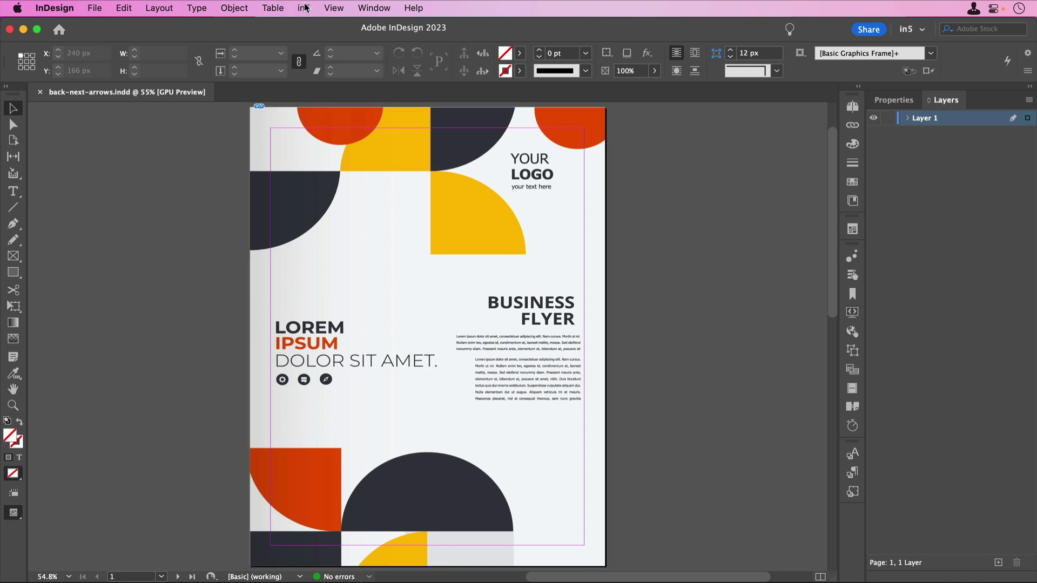
Step: Replace resource-2.css with a mix-blend-mode: multiply button rule saved as resource-1.css, then re-export
click(304, 8)
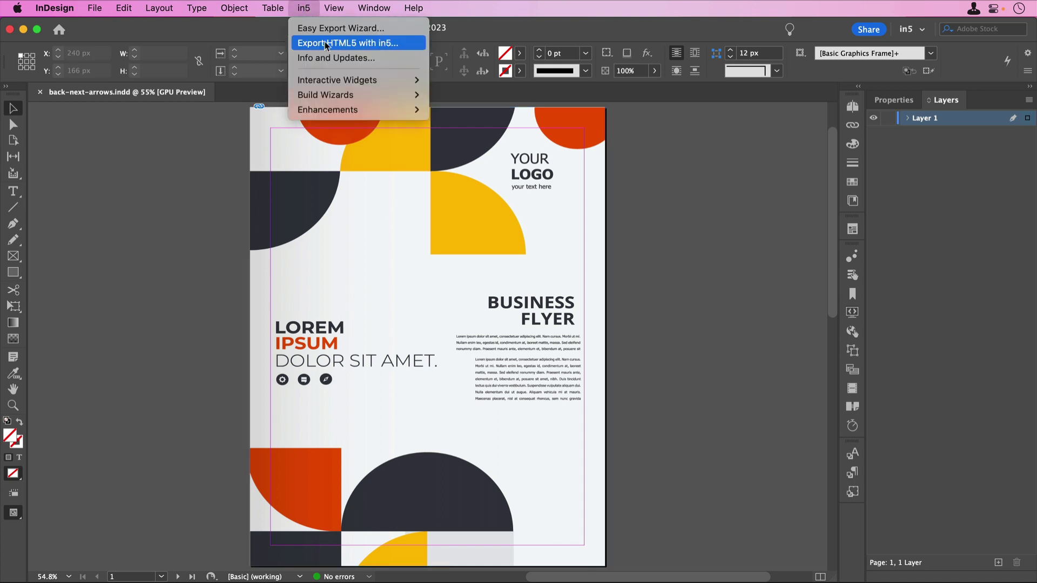
click(326, 42)
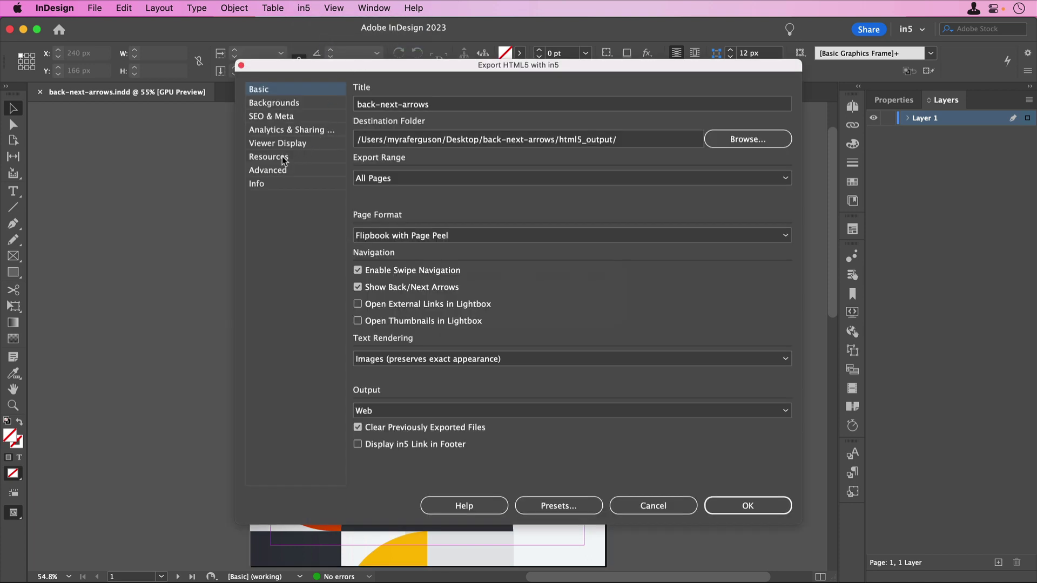
click(284, 158)
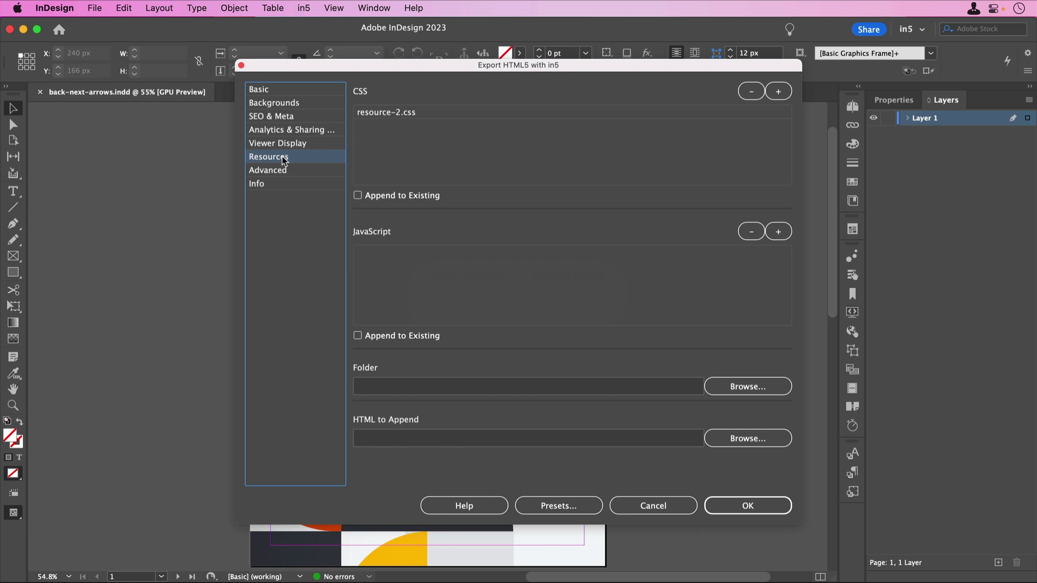
click(387, 112)
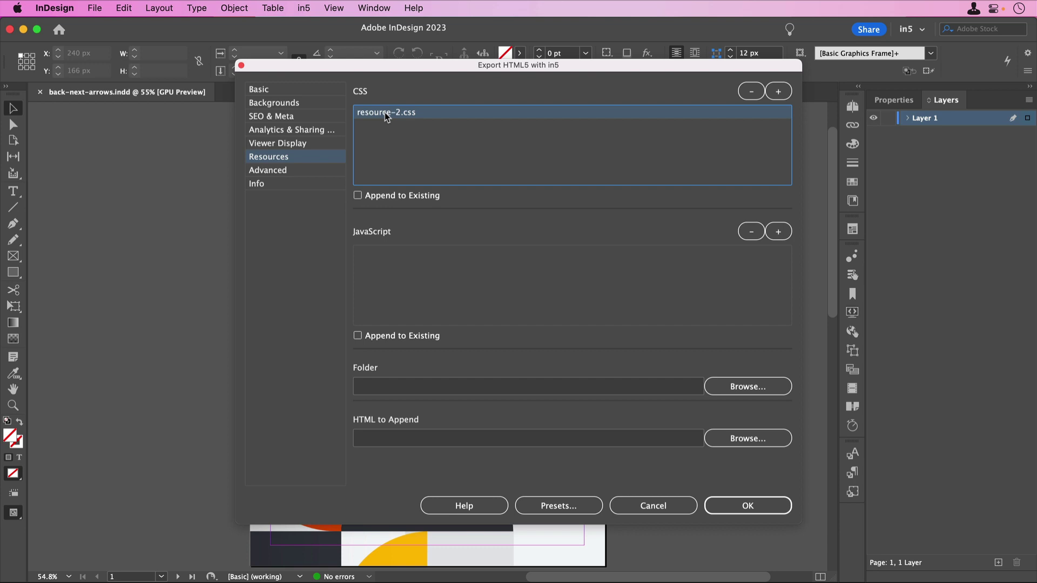
double_click(387, 113)
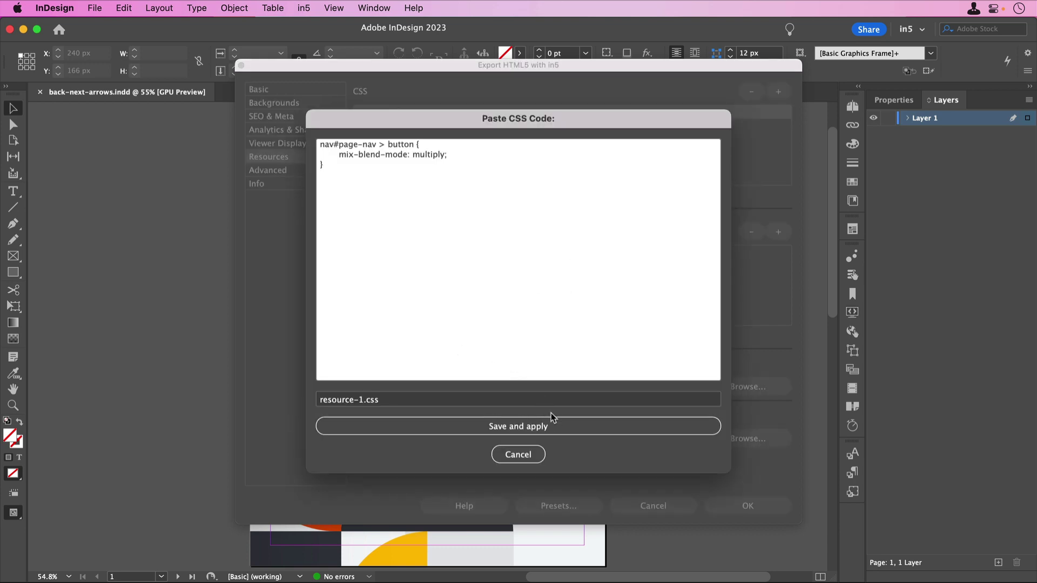
click(552, 427)
click(720, 507)
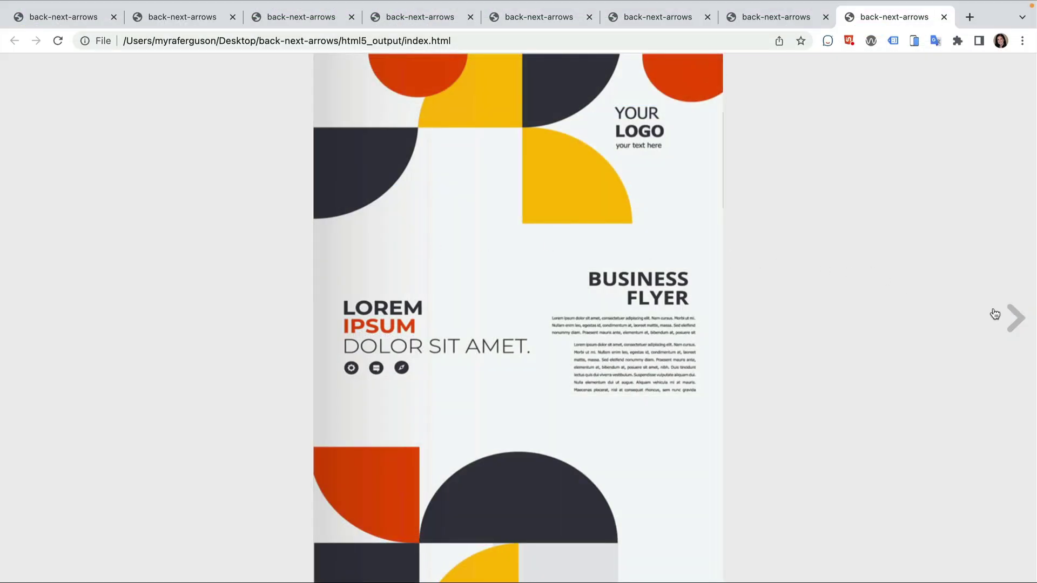
Step: Page the flipbook forward and back to the cover, in its own narrowed browser window
click(996, 314)
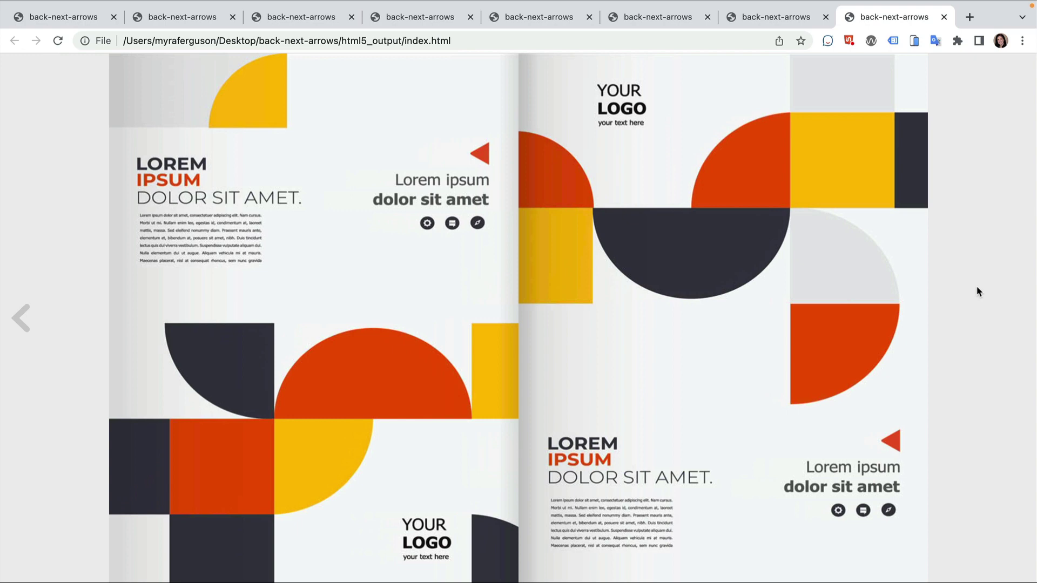
drag(882, 22, 669, 35)
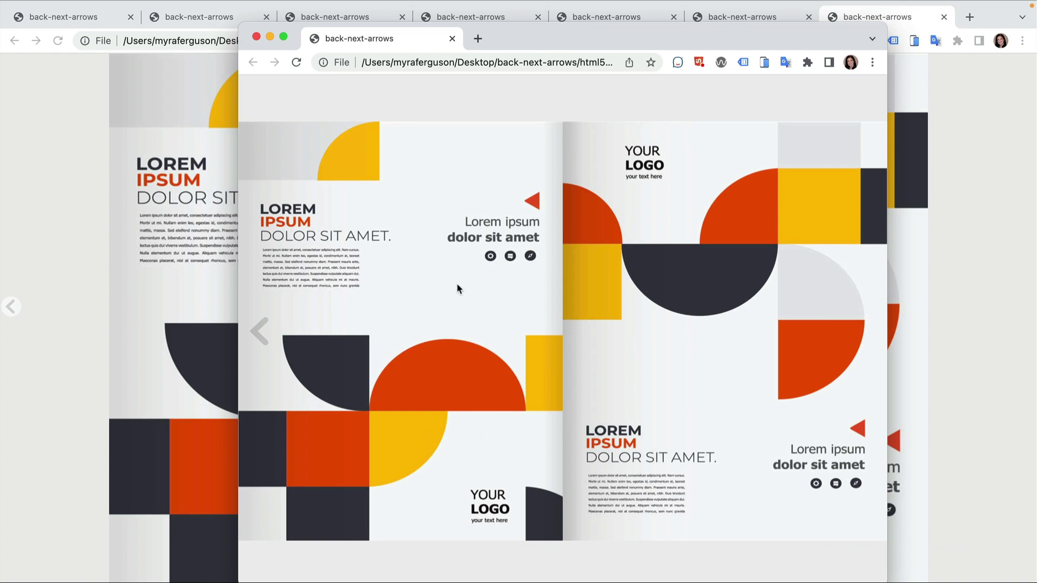
click(264, 339)
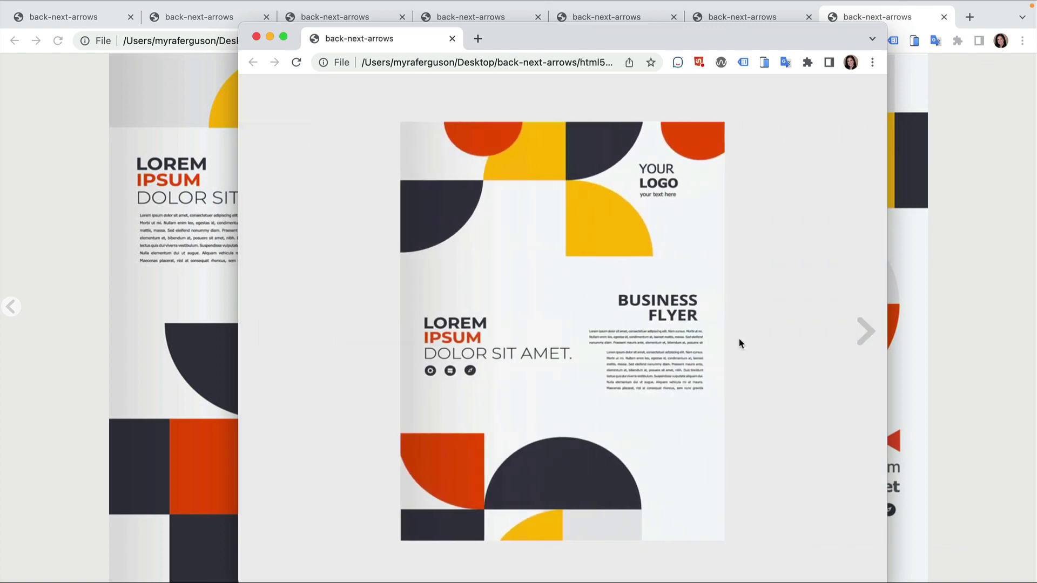
drag(888, 299, 679, 301)
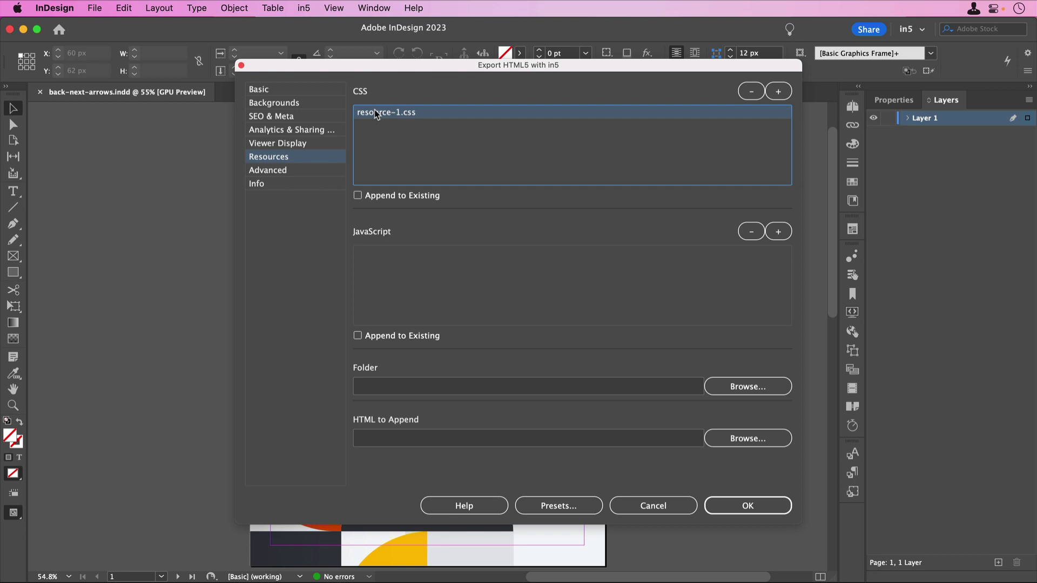
Step: Replace resource-1.css with a filter: invert(1) button rule and re-export the flipbook
double_click(376, 113)
click(527, 246)
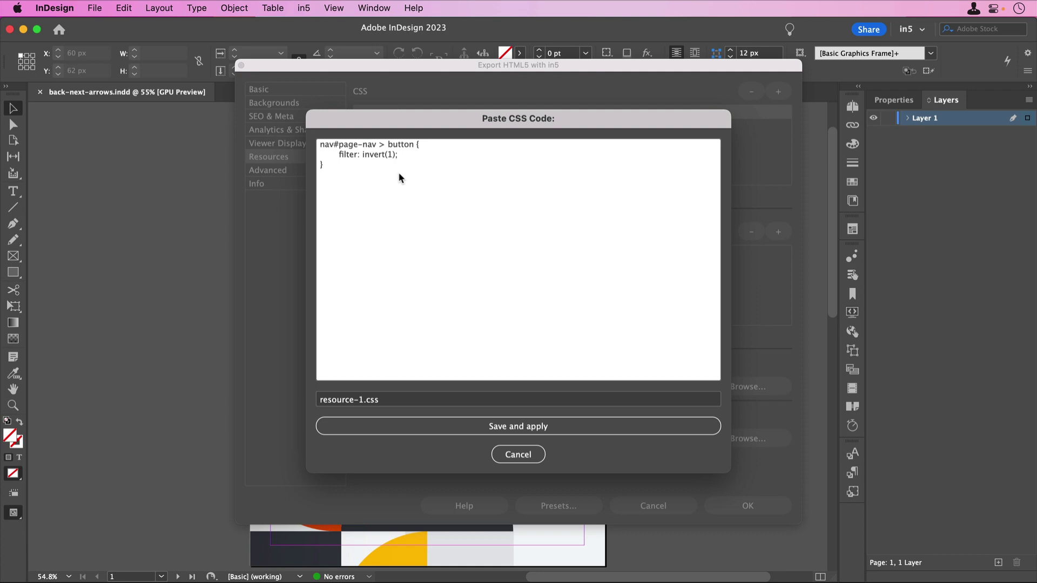
click(538, 427)
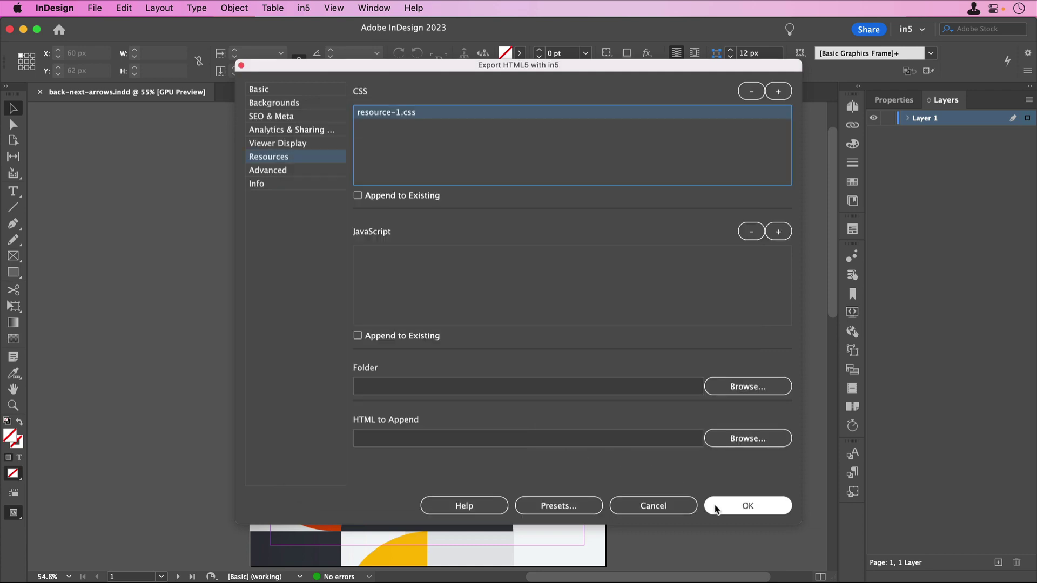
click(717, 508)
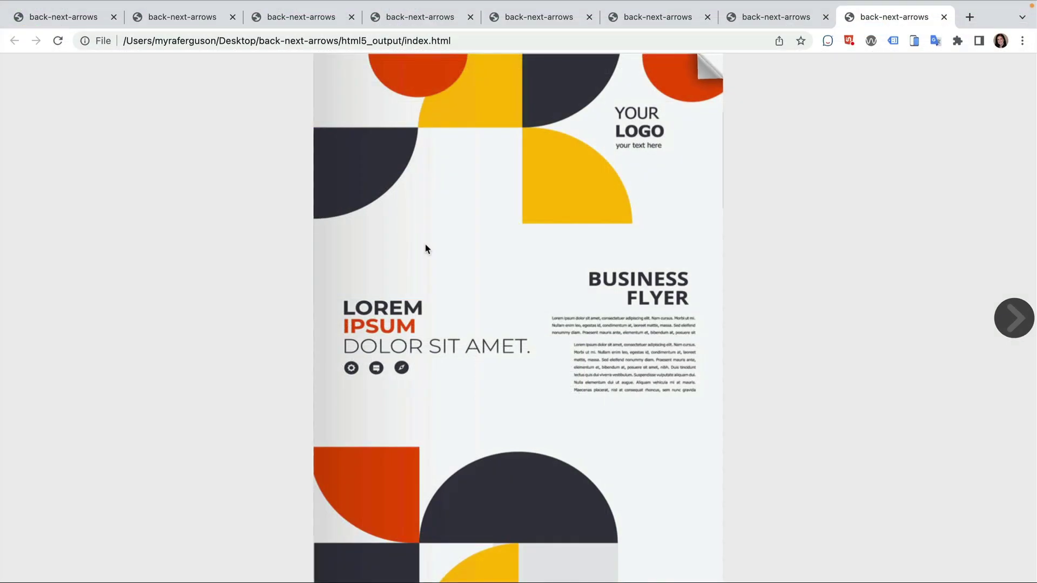
click(1014, 320)
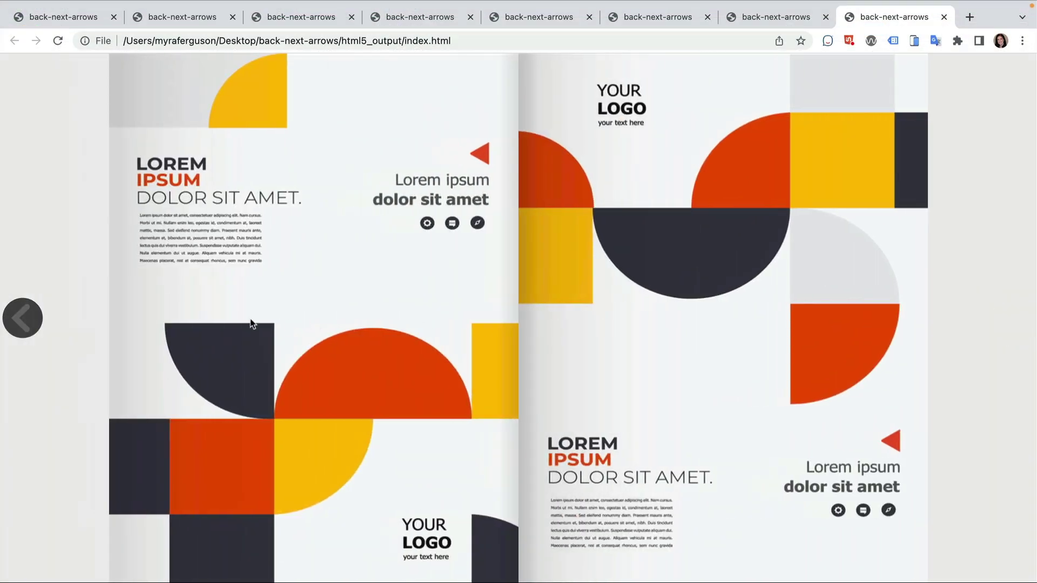
click(23, 318)
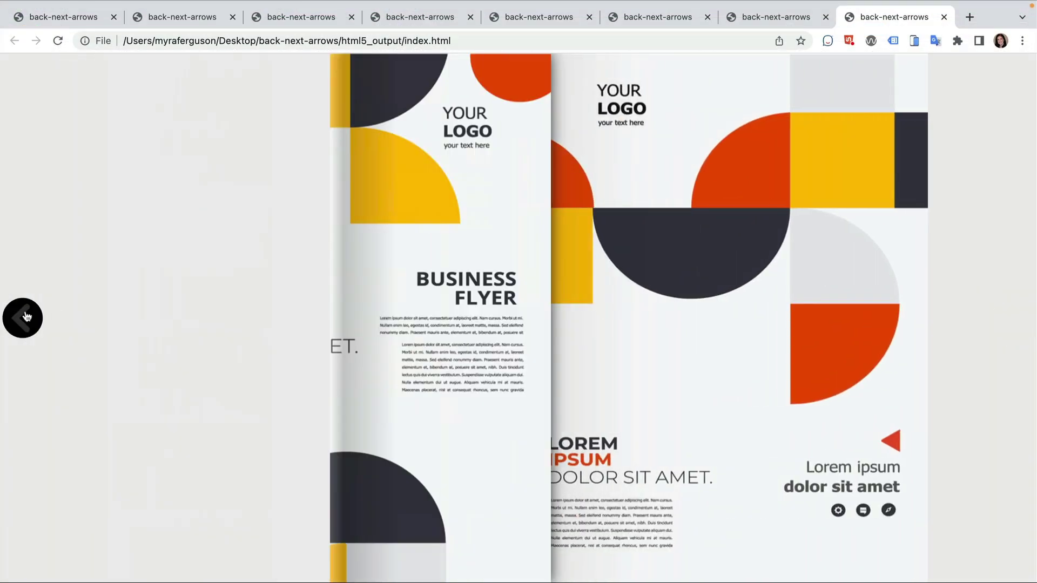